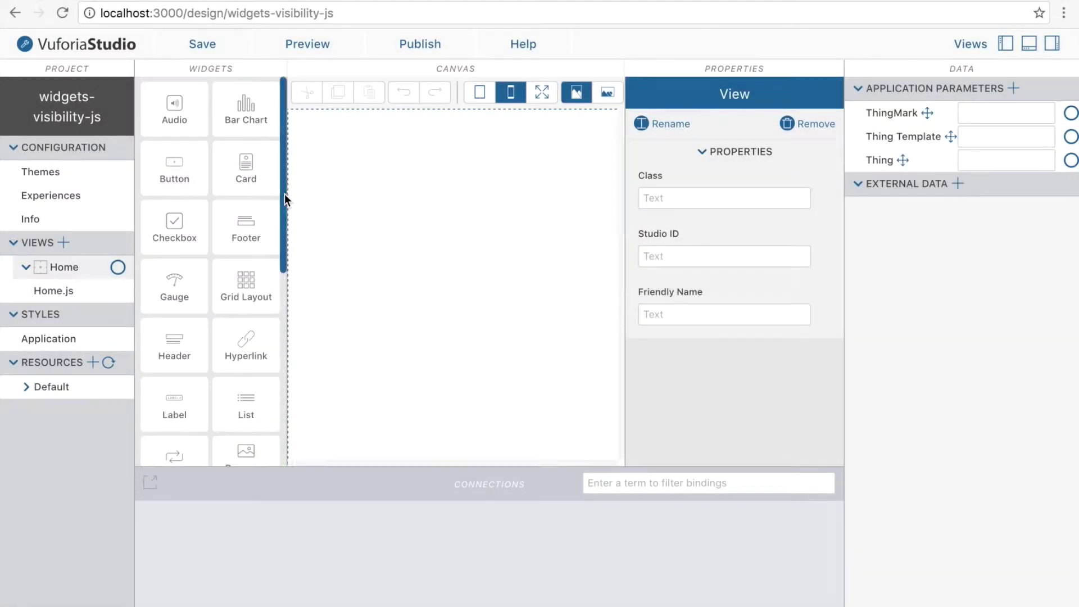
drag(284, 194, 285, 334)
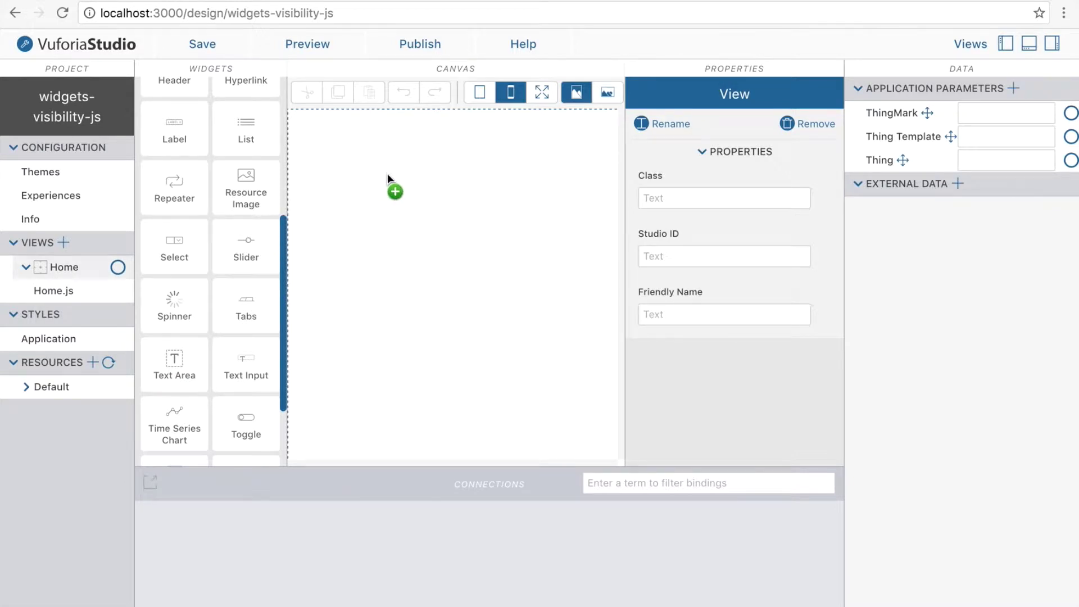
Place slider-1 across the top of the Home view and button-1 below it.
drag(306, 210, 388, 173)
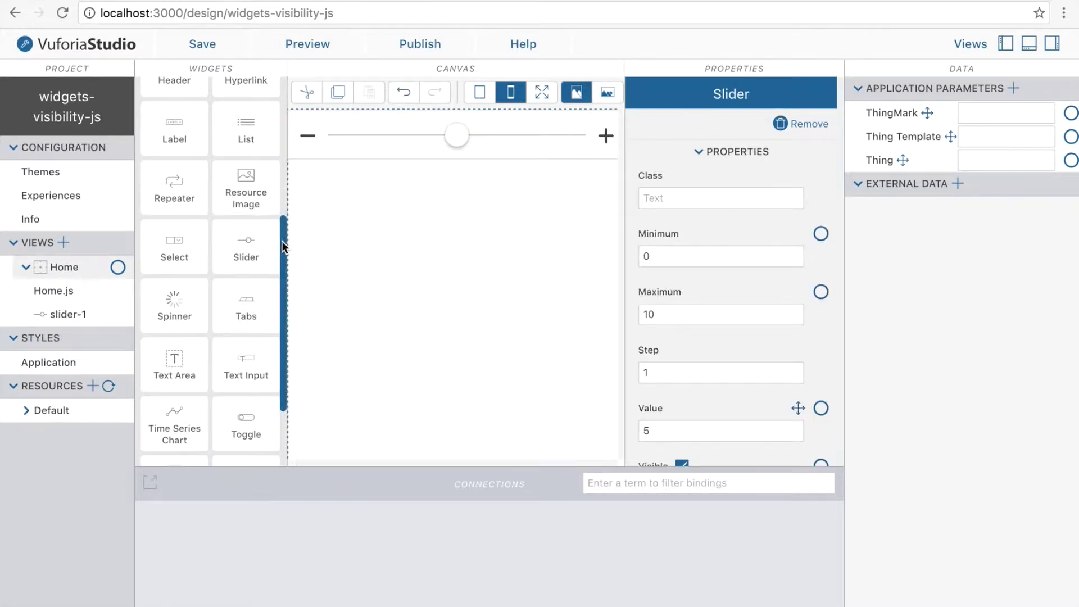
drag(284, 230, 285, 94)
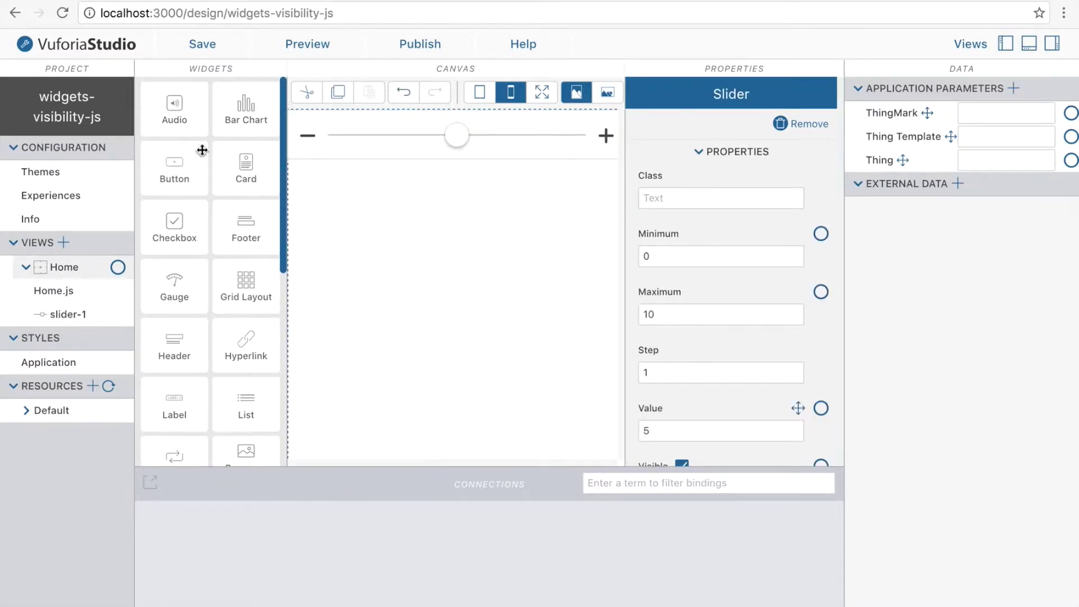
drag(174, 171, 345, 194)
drag(392, 221, 393, 221)
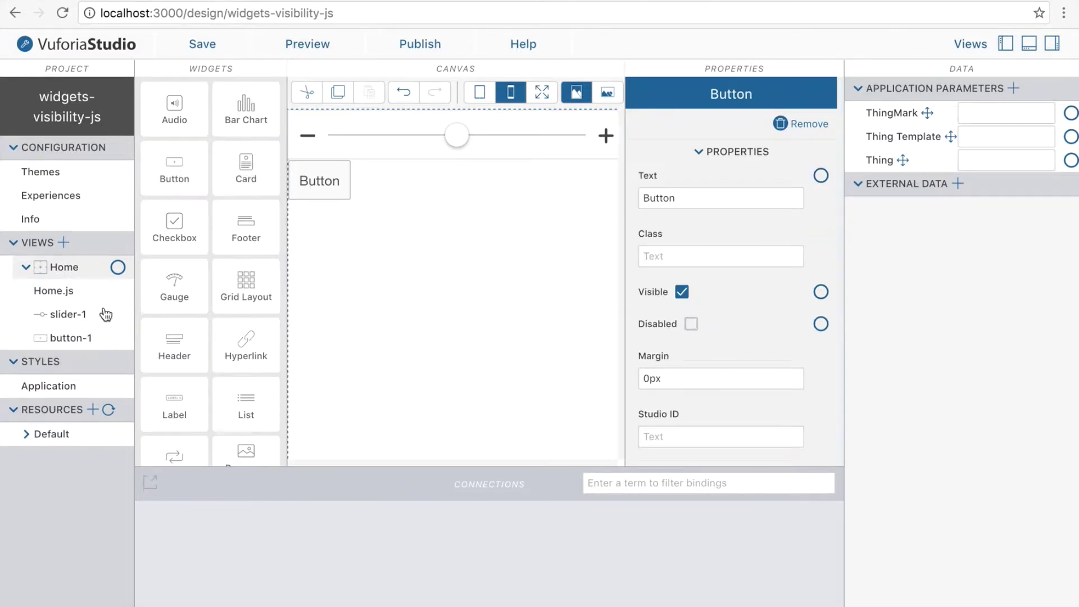
Set slider-1's Value to 0 and turn off button-1's Visible property.
click(68, 314)
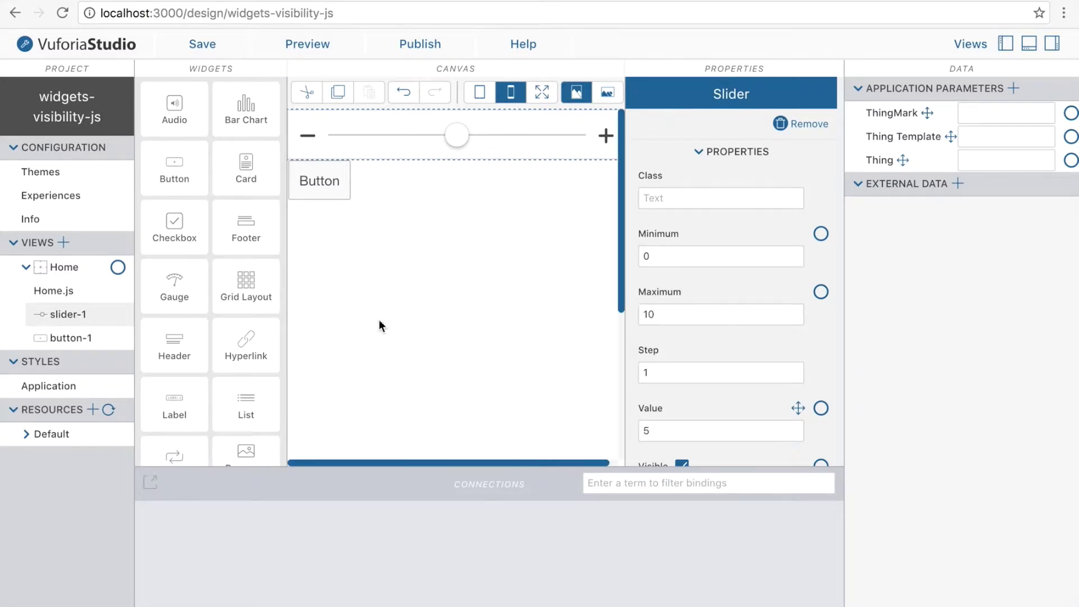
click(675, 430)
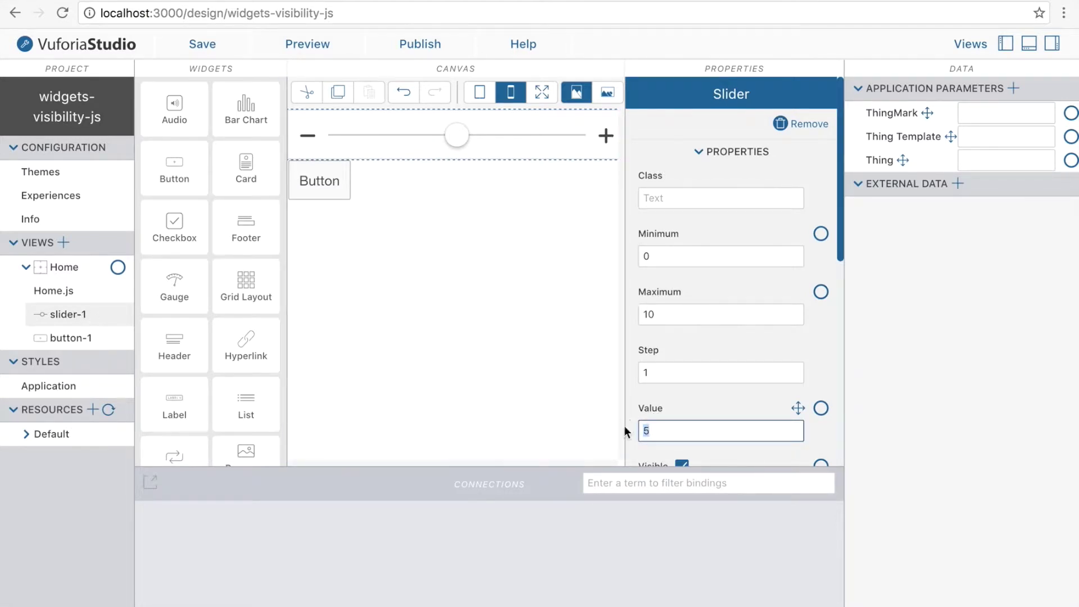
text(0)
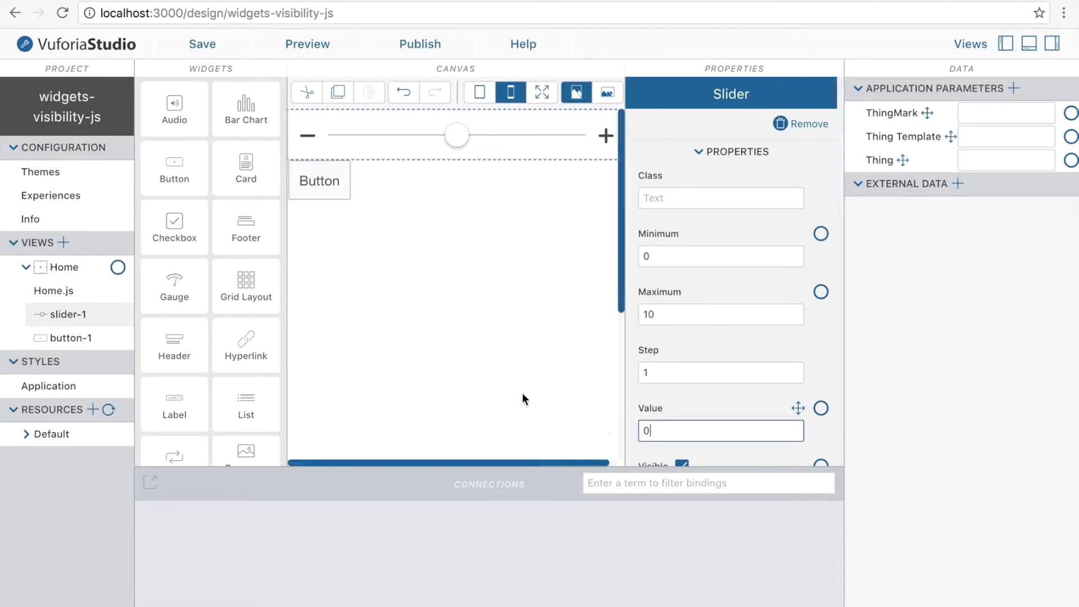
click(89, 337)
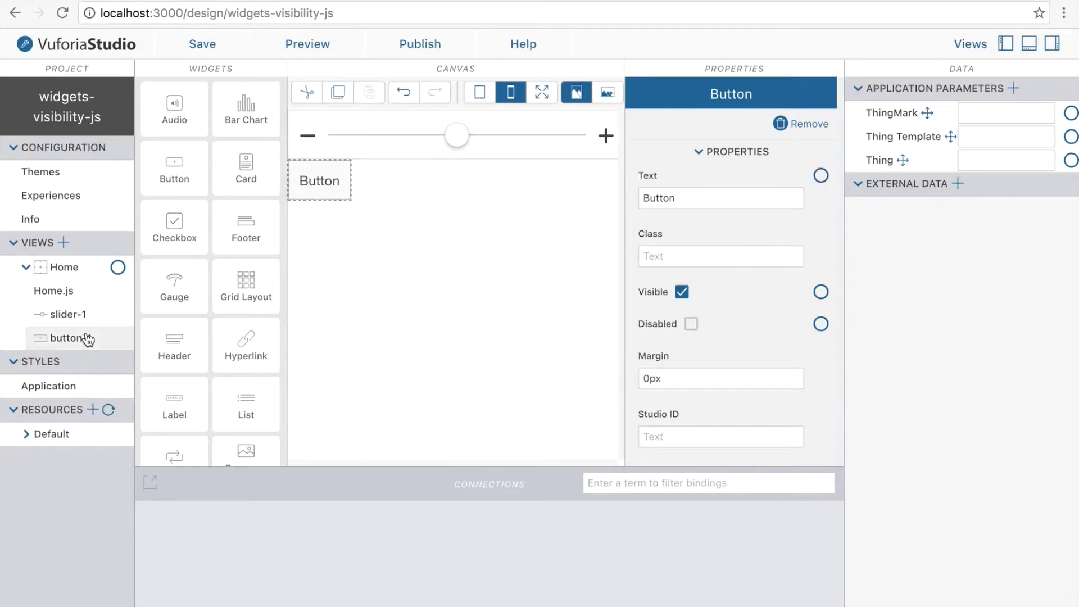
click(682, 291)
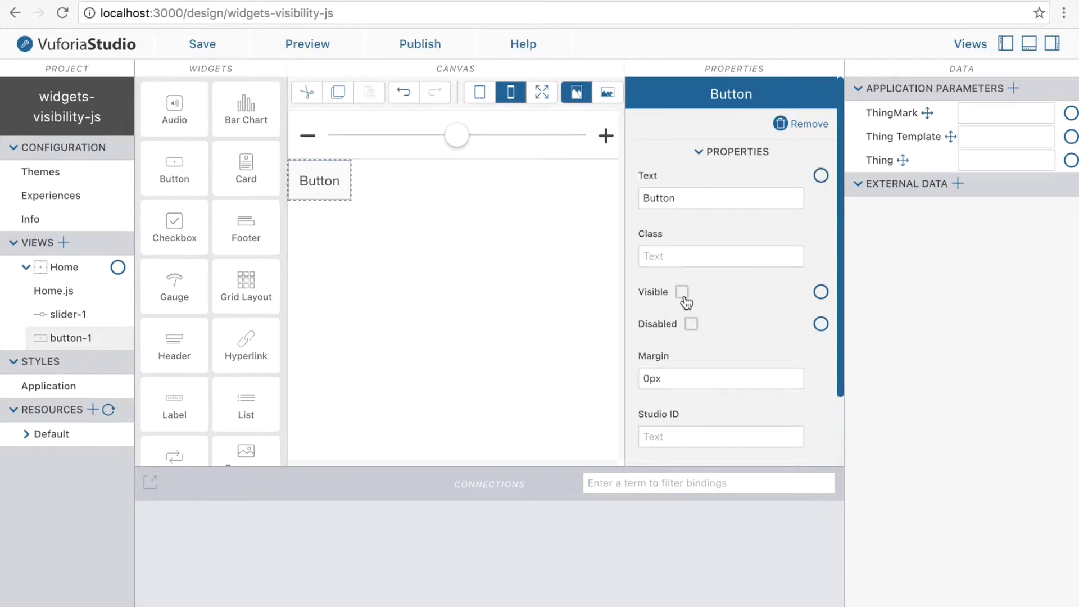
Create two application parameters named 'value' and 'visibility'.
click(1015, 89)
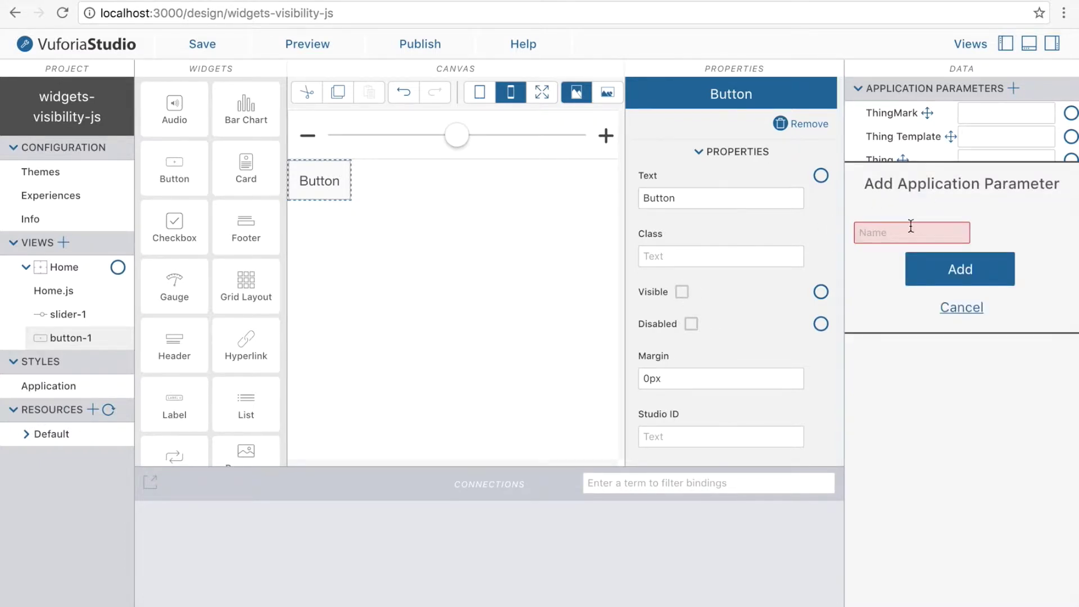
text(value)
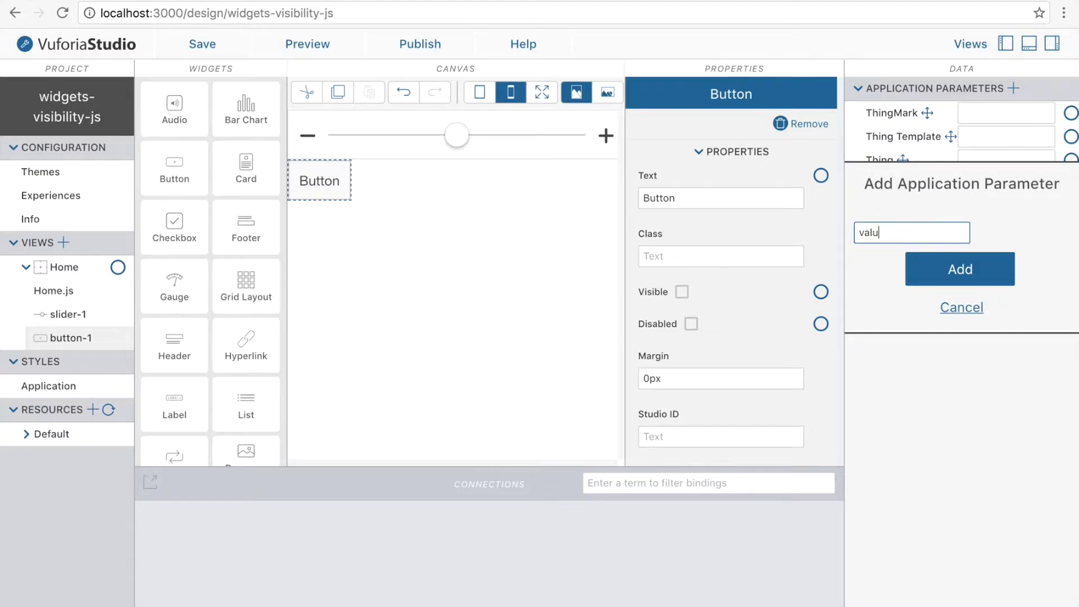
click(926, 267)
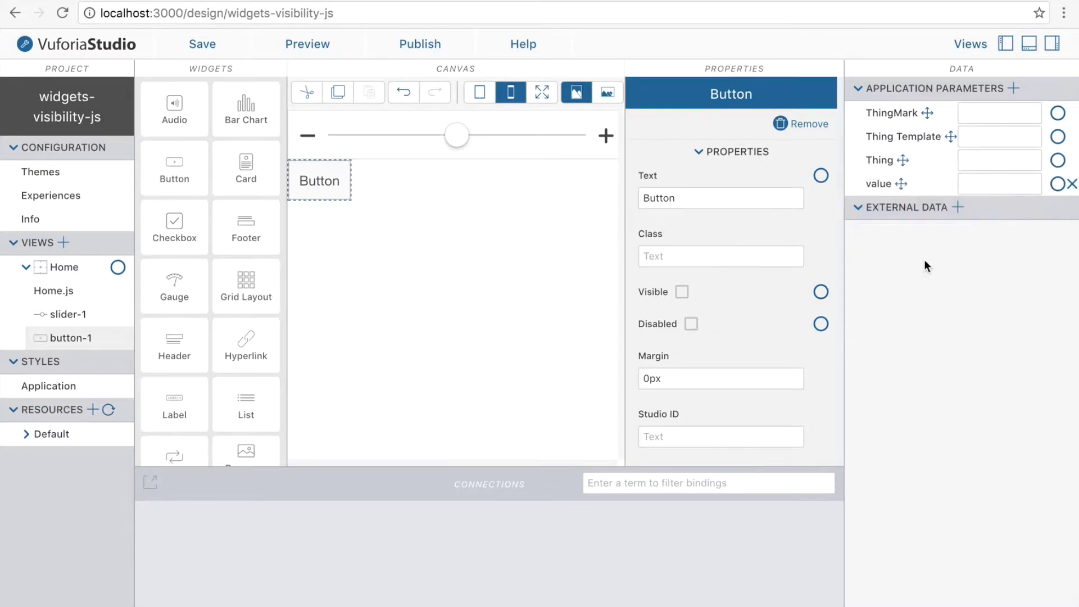
click(1014, 88)
text(value)
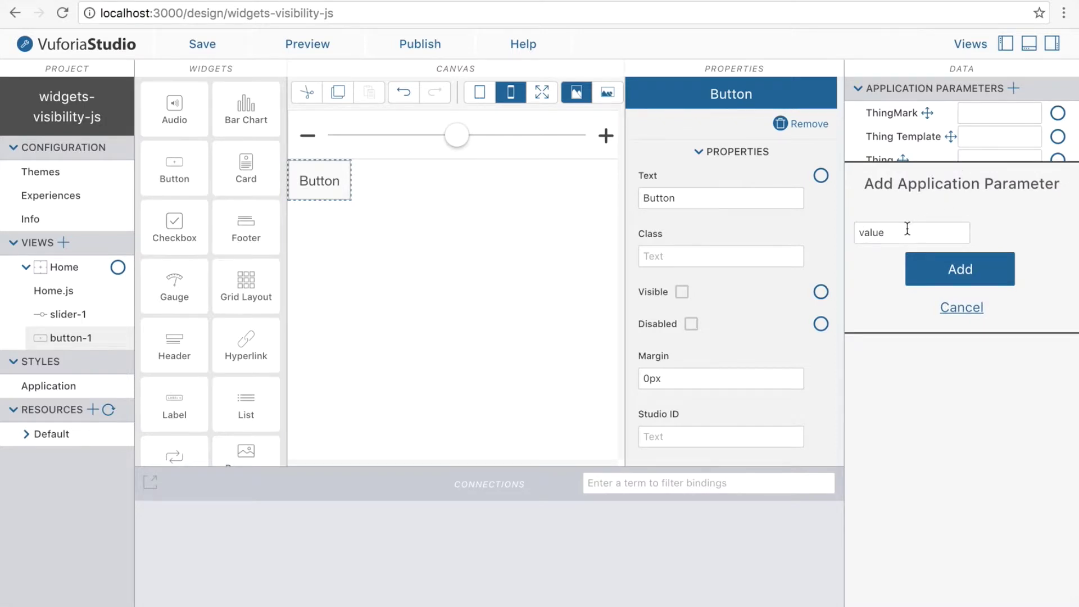
double_click(907, 231)
text(visib)
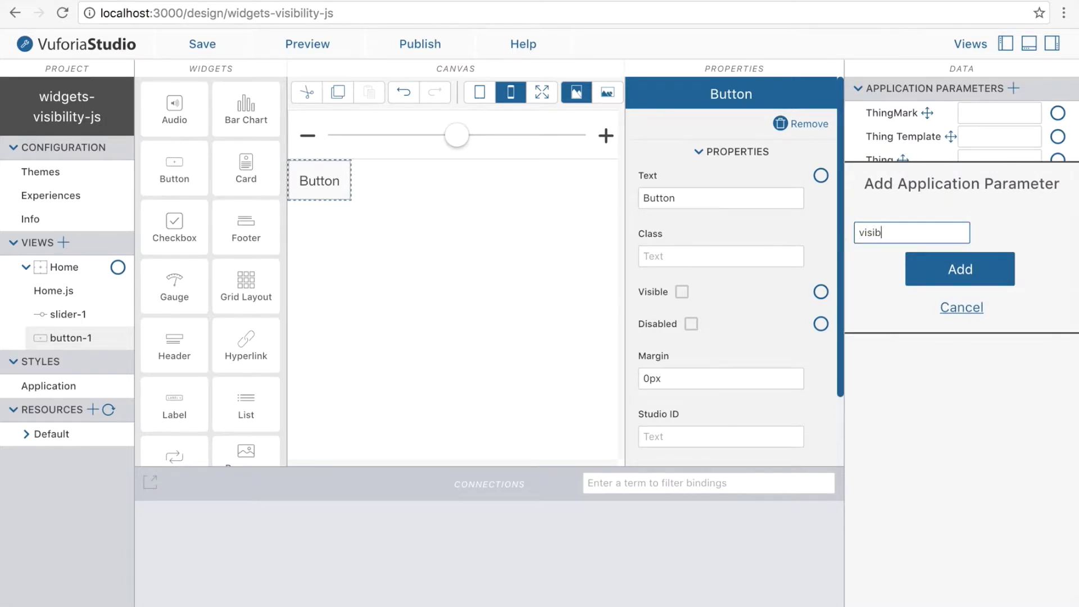
text(ility)
click(930, 270)
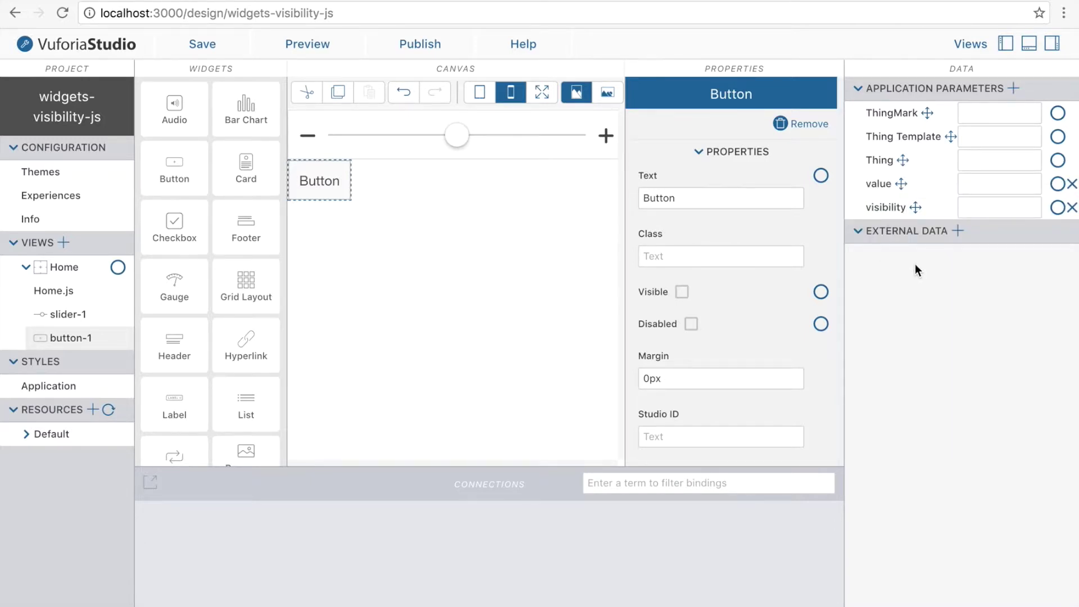
Bind slider-1's Value to 'value' and bind 'visibility' to button-1's Visible property.
click(68, 314)
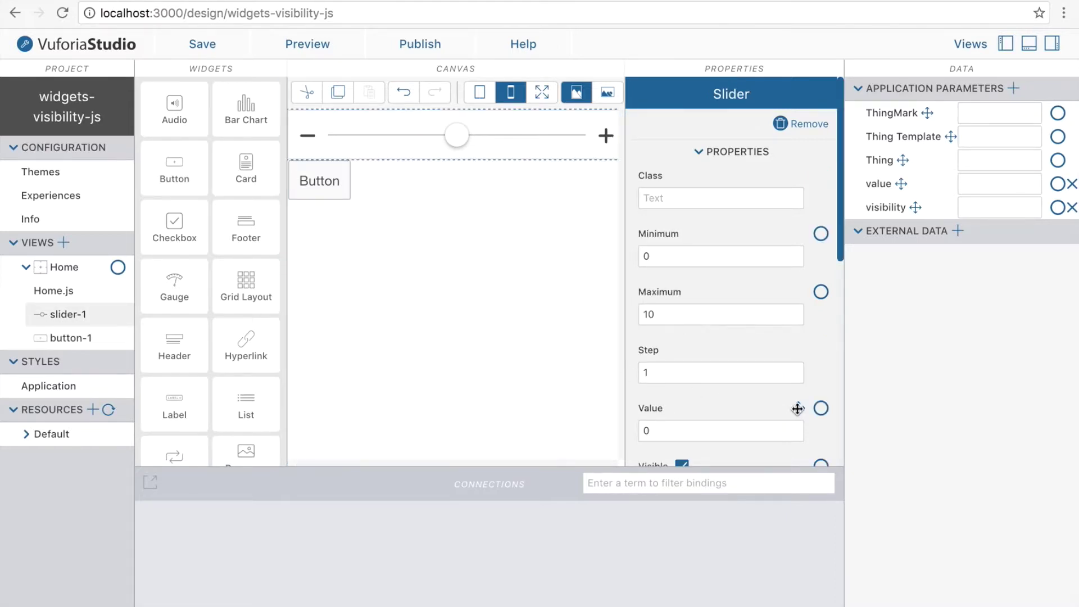
drag(798, 409, 983, 180)
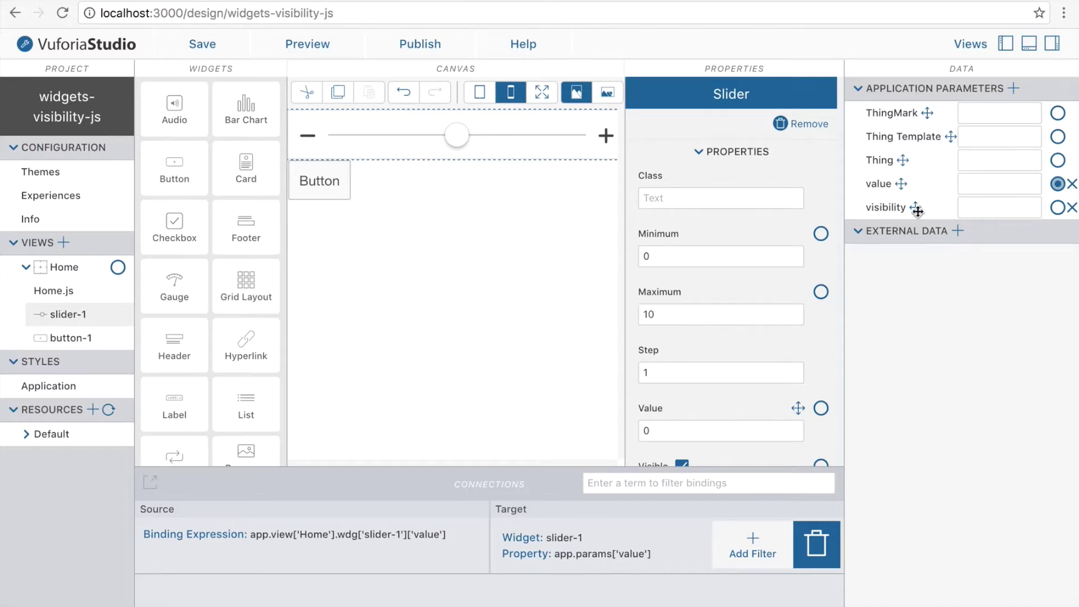
drag(916, 209, 68, 338)
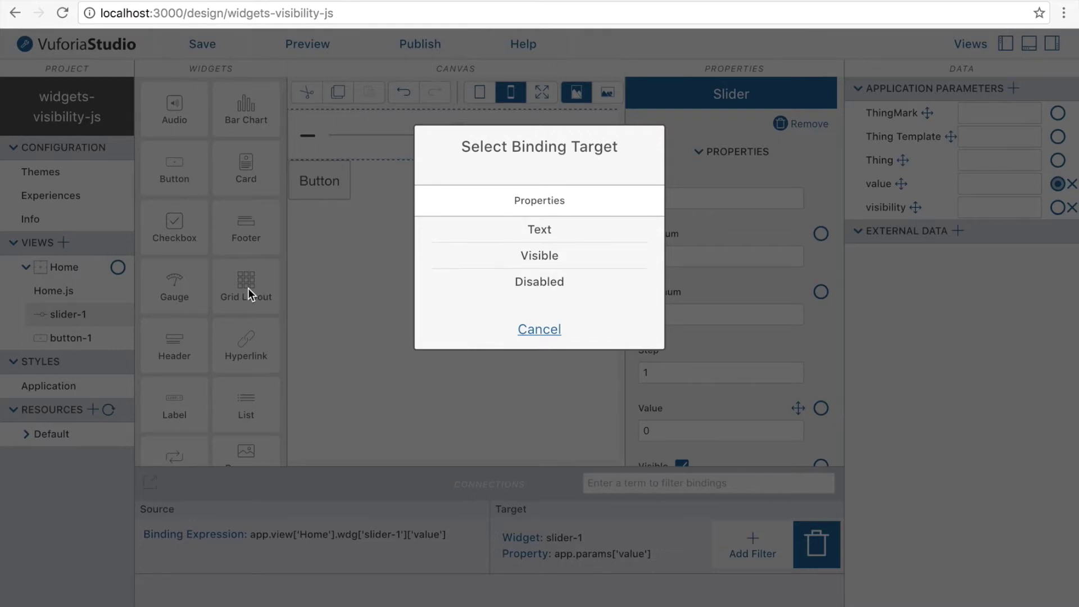
click(548, 257)
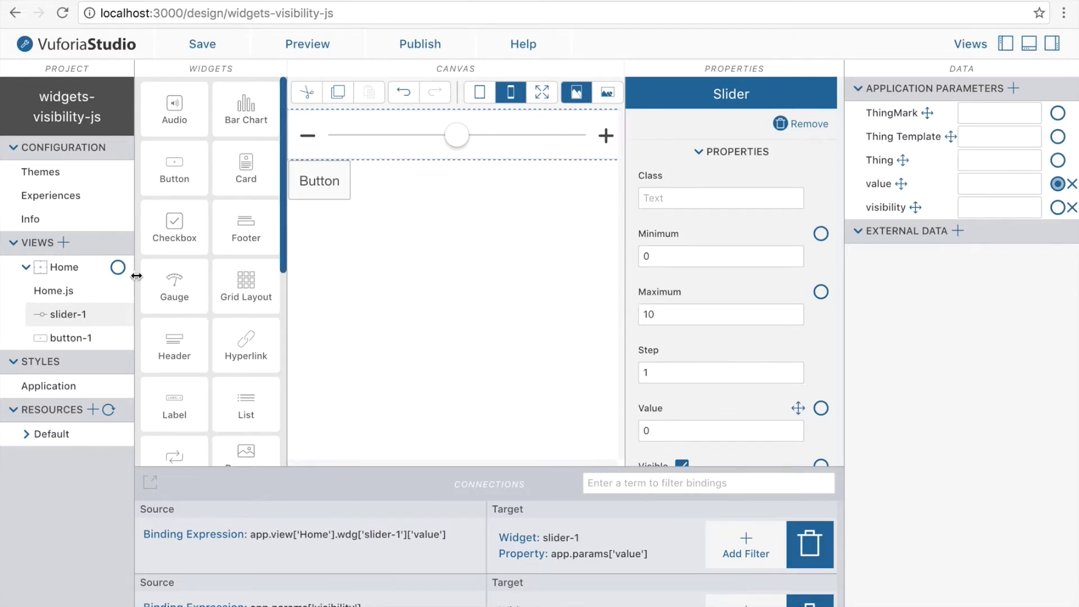
click(55, 291)
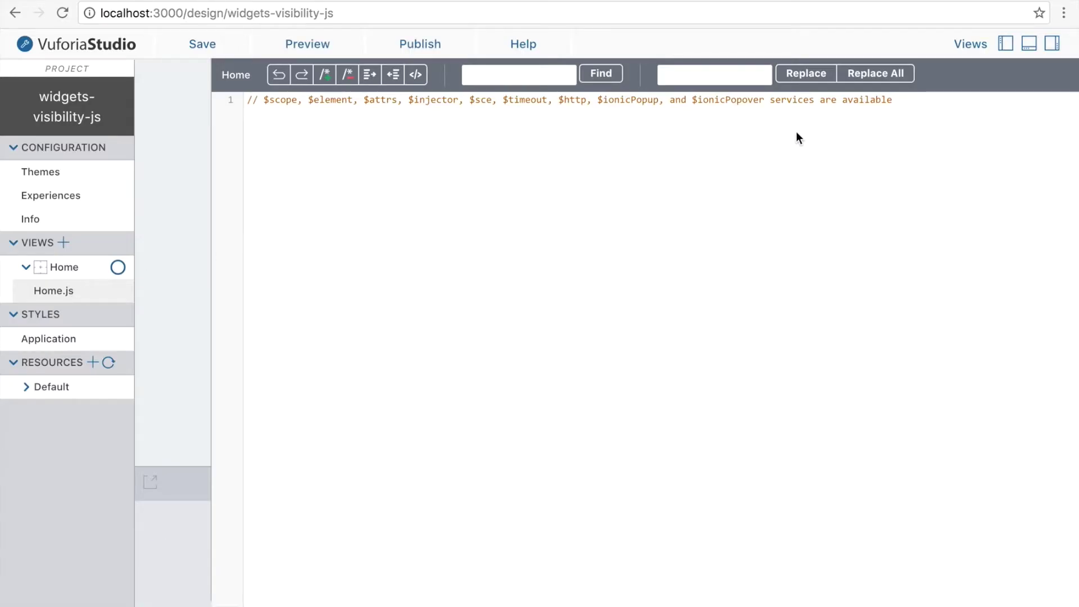
Paste $scope.change into Home.js, setting visibility to value > 7.
click(899, 108)
key(Return)
key(Return)
text($scope.change = function() {     $scope.app.params.visibility = $scope.app.params.value > 7; };)
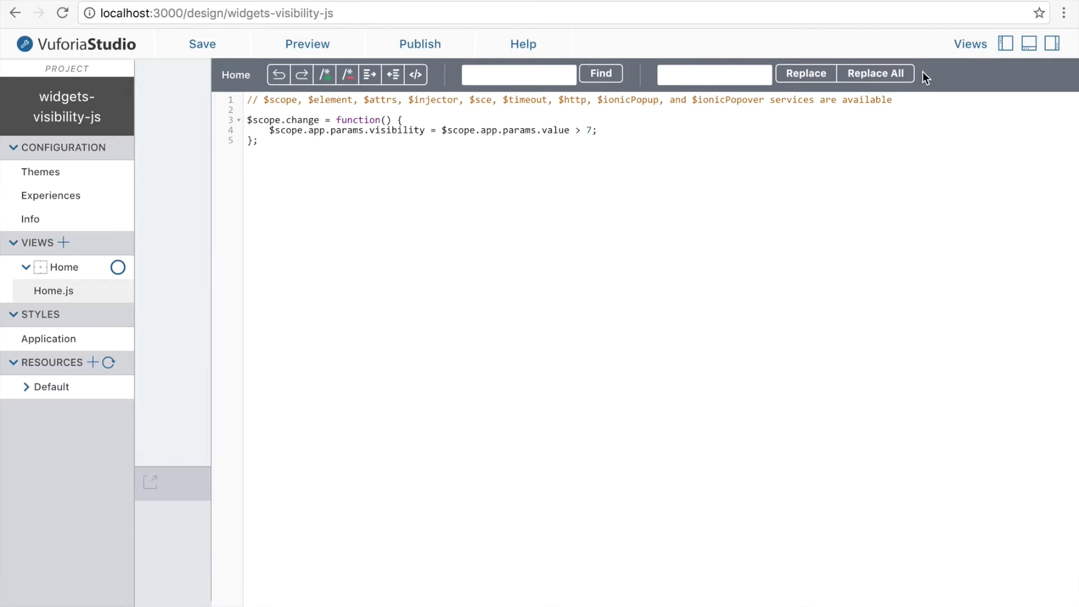
Give slider-1's Value Changed event the JS expression change();.
click(64, 266)
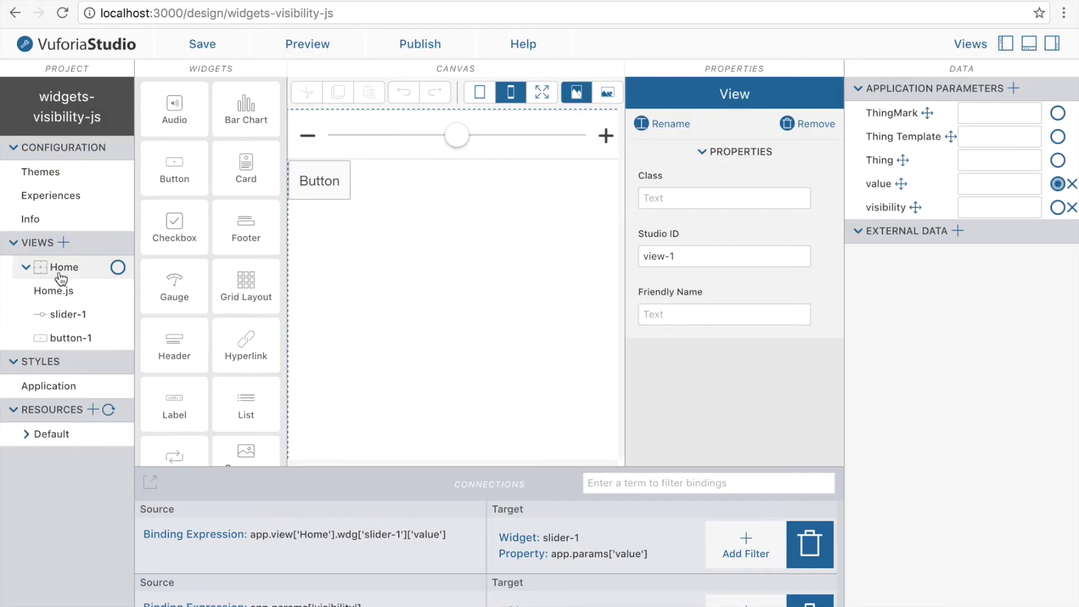
click(68, 315)
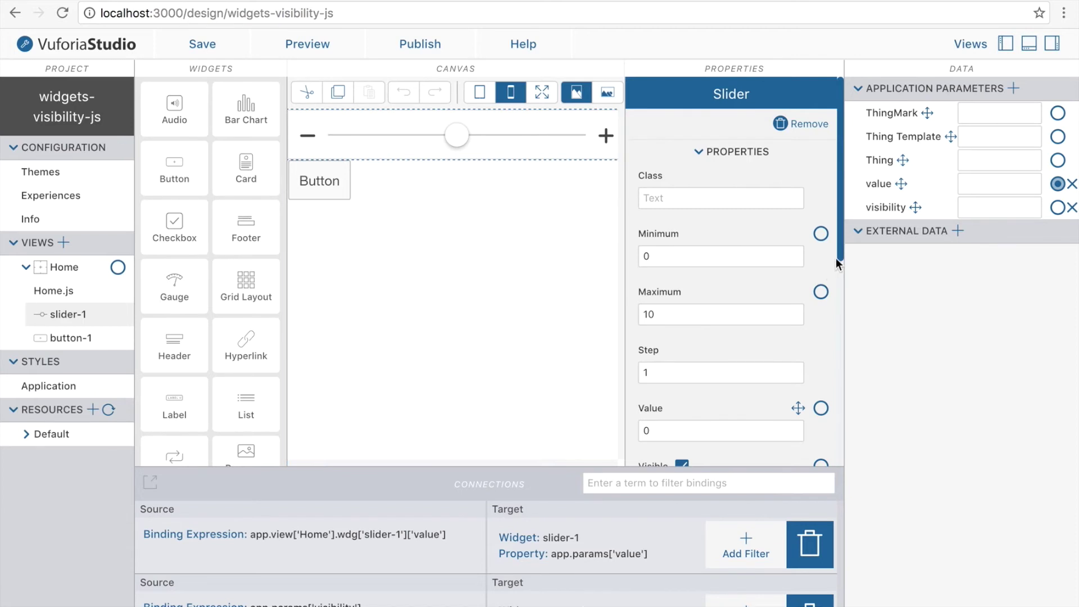
drag(838, 258, 847, 458)
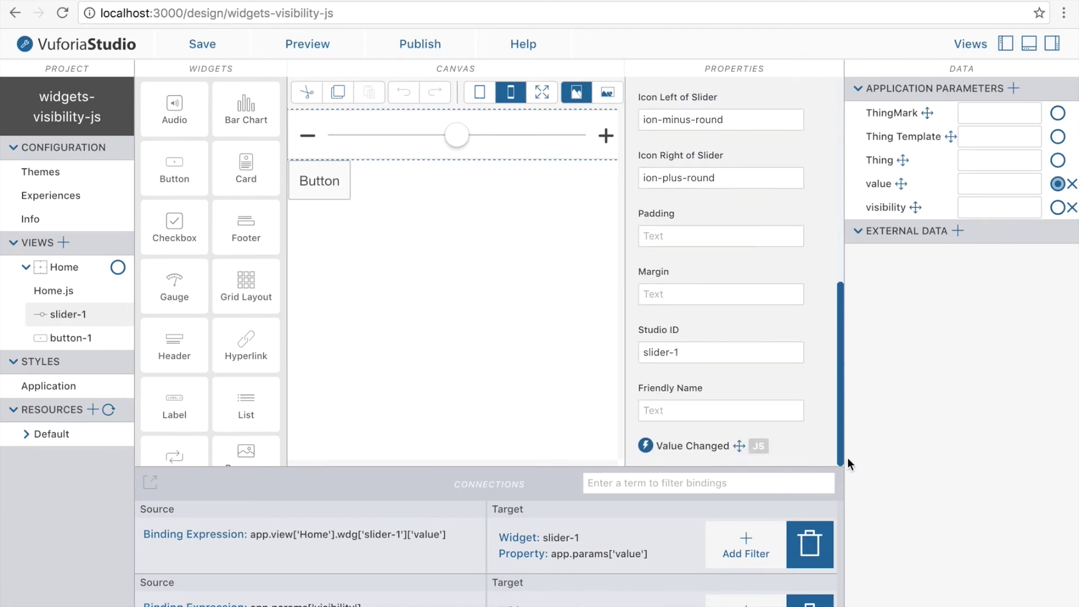
click(757, 447)
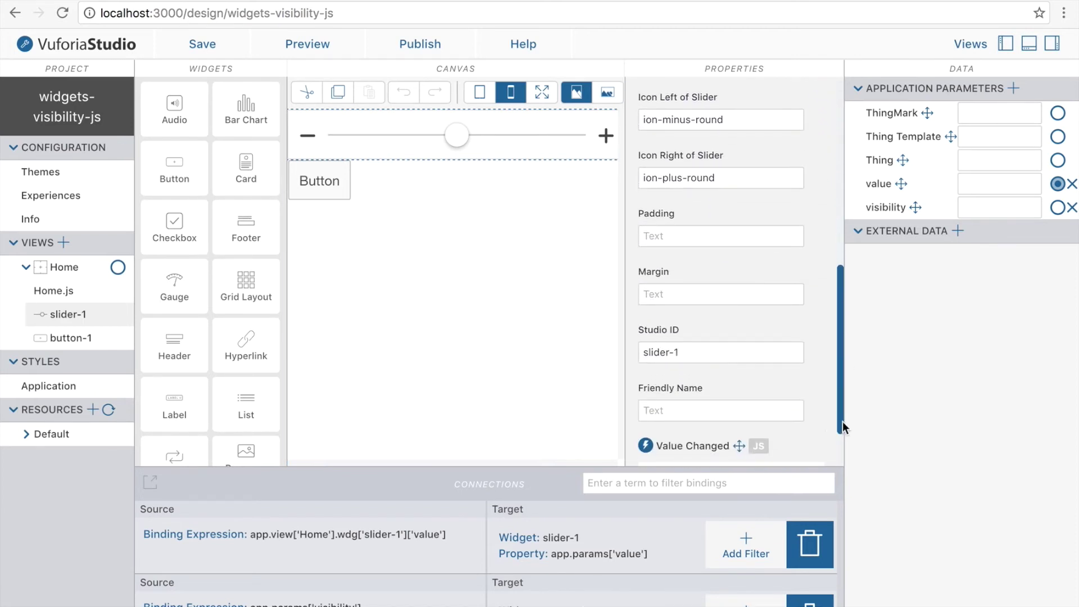
drag(842, 421, 840, 460)
click(739, 420)
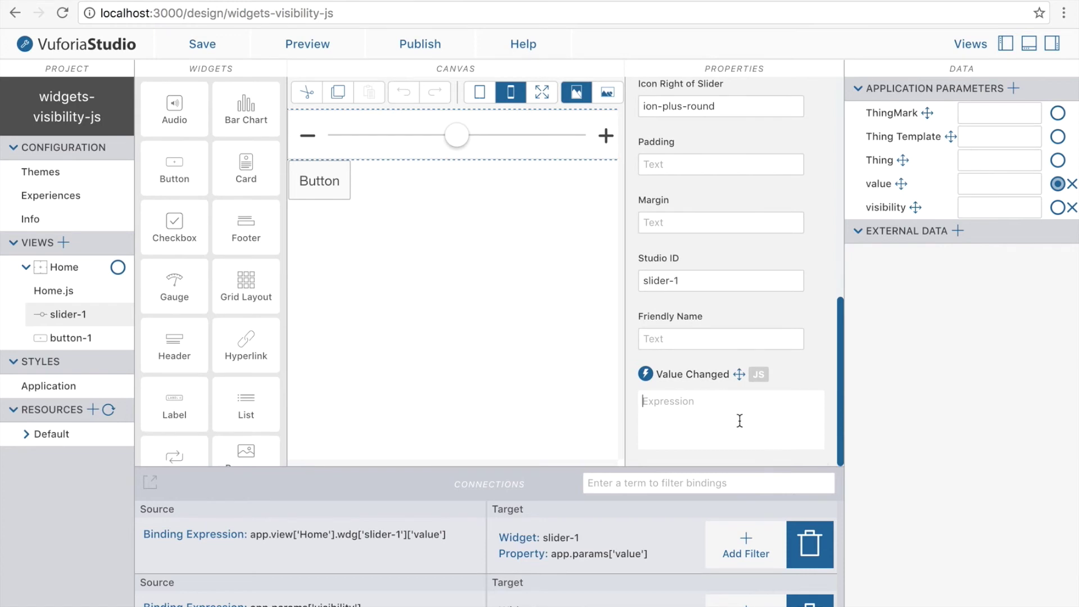
text(change()
text();)
click(305, 47)
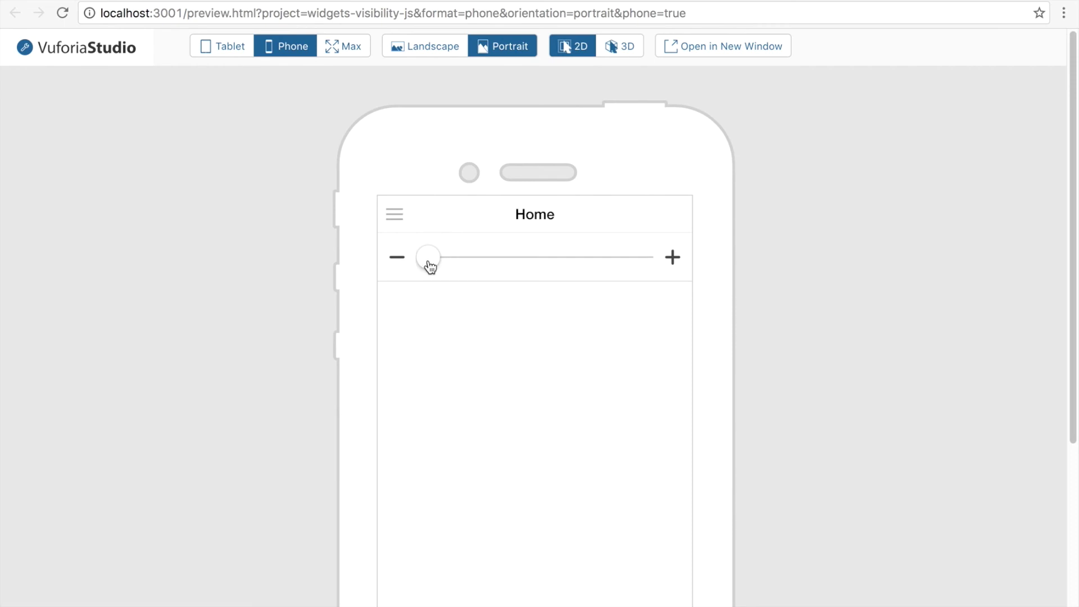
Push the slider near its maximum in the phone preview to reveal the button.
drag(430, 260, 576, 260)
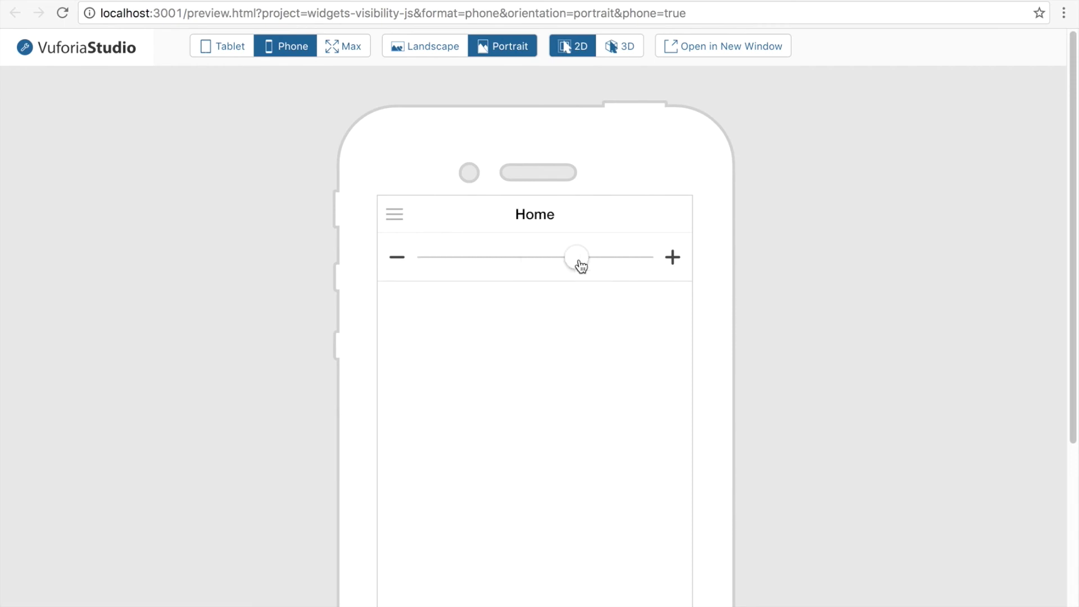